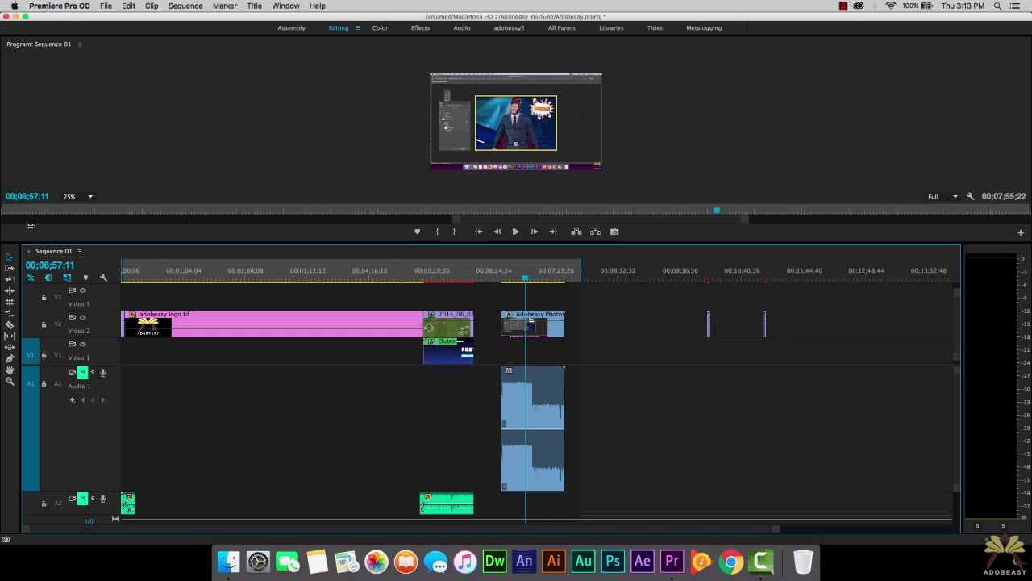
Scrub the Sequence 01 playhead back to 00;02;55;49 and scroll the timeline down
left_click_drag(266, 274, 291, 274)
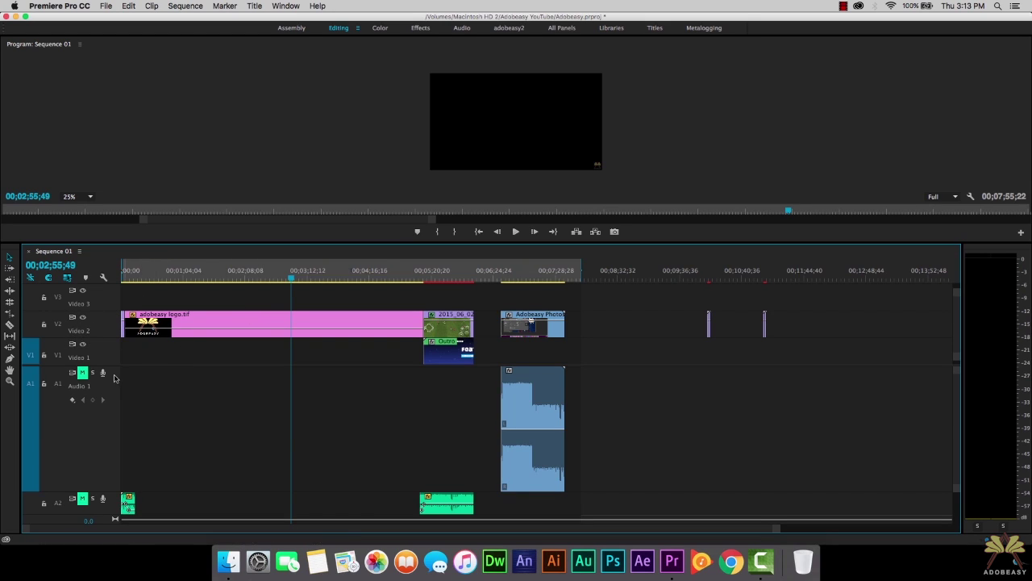
scroll(86, 370, "down", 2)
scroll(87, 370, "down", 2)
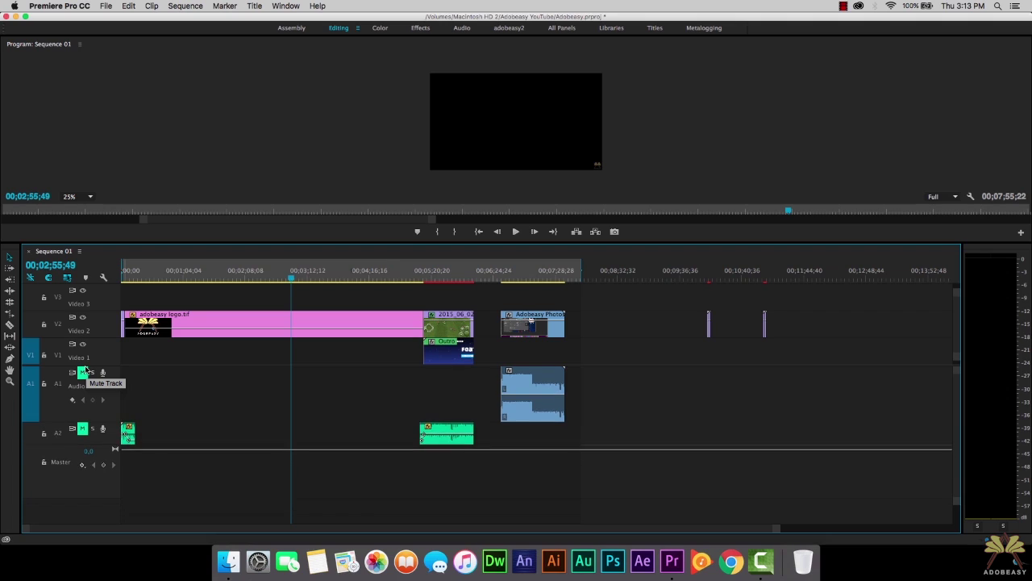
scroll(87, 372, "up", 3)
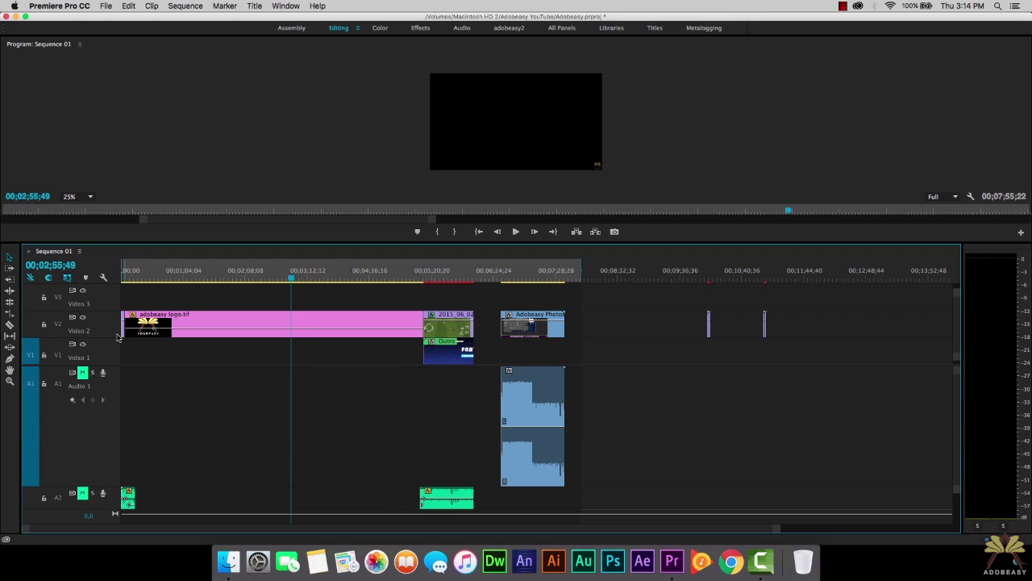
Inspect the track-header and source-patching context menus, closing each without changes
right_click(103, 327)
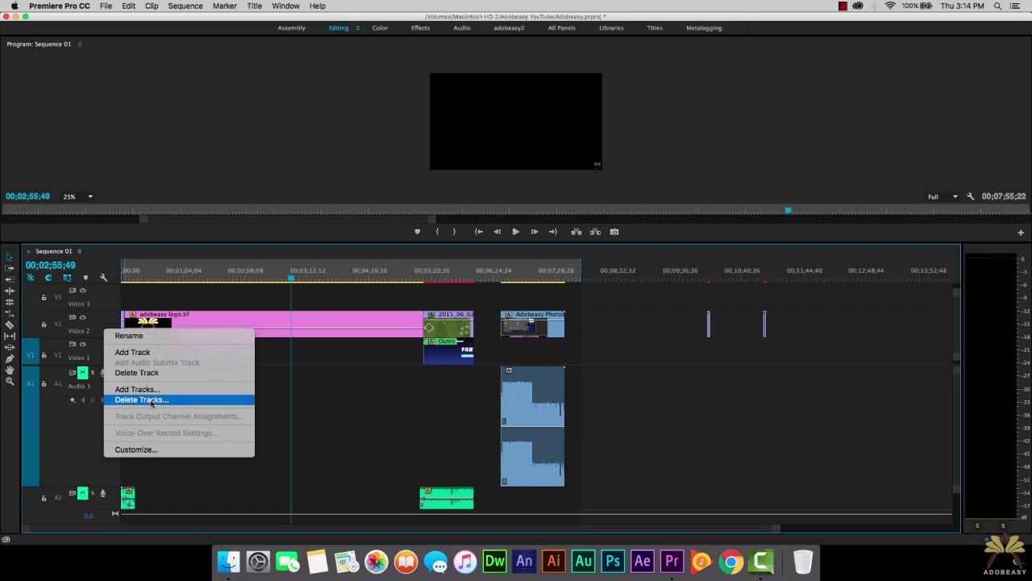
left_click(114, 311)
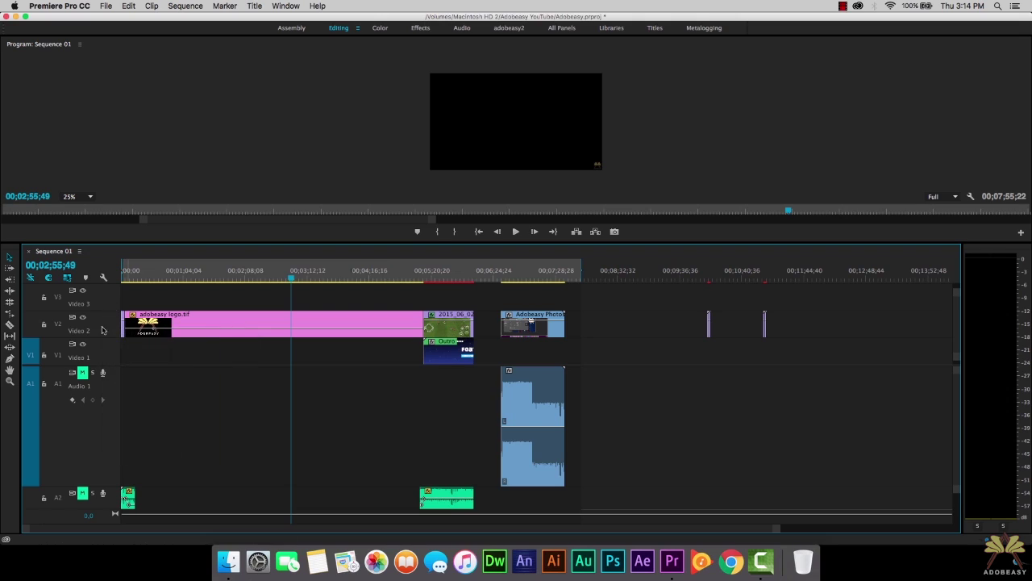
right_click(31, 324)
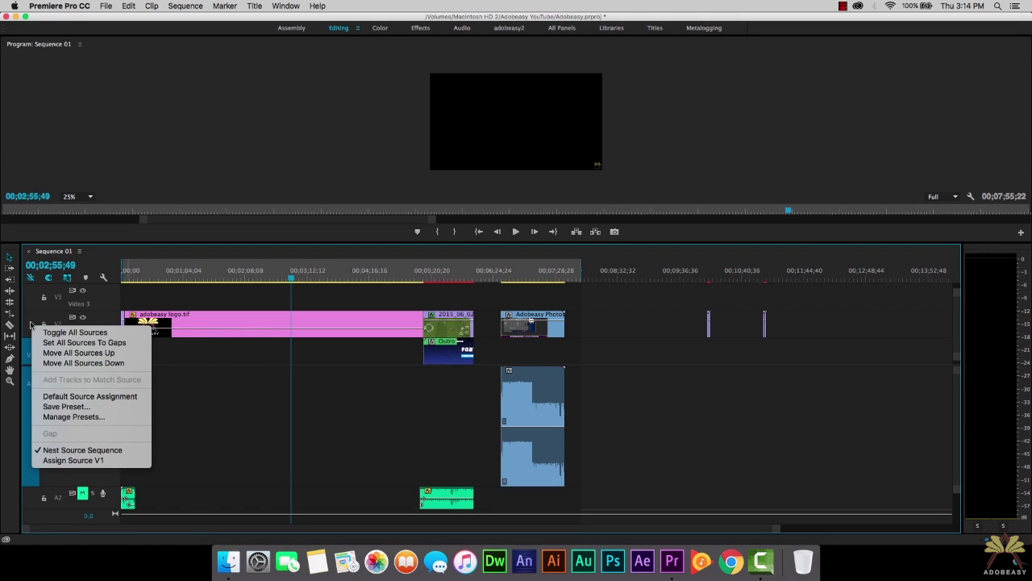
key("Escape")
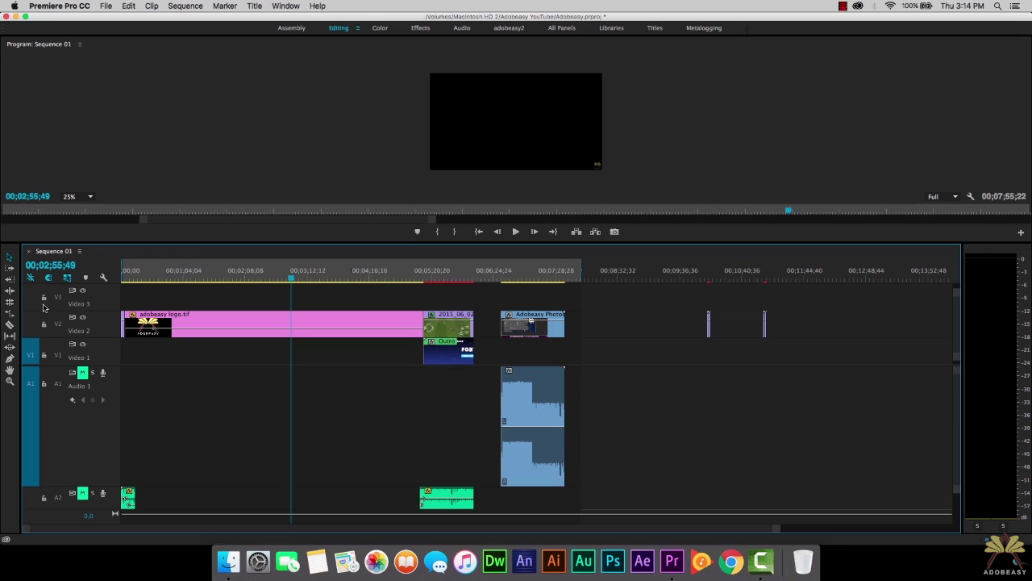
right_click(39, 322)
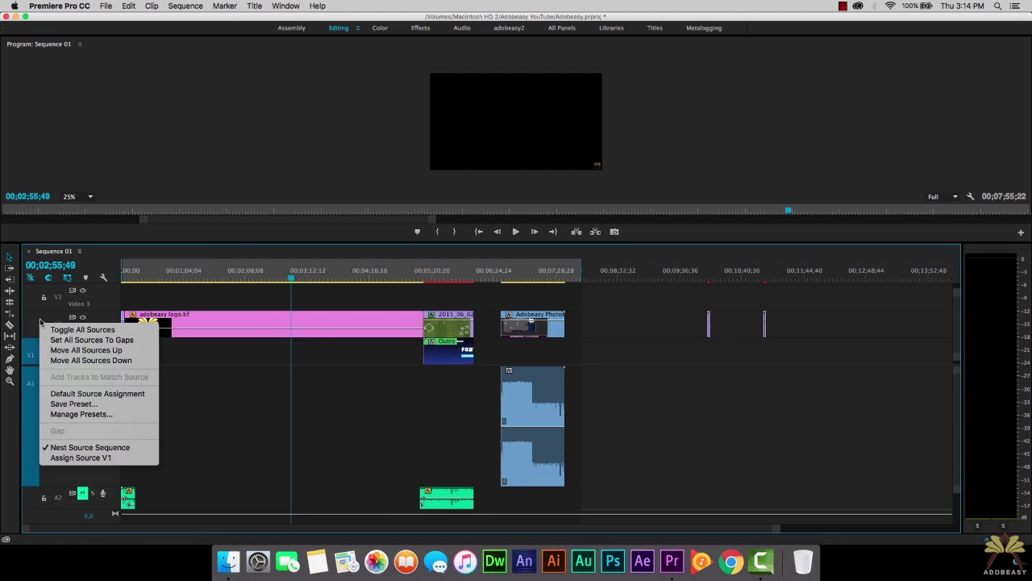
right_click(101, 300)
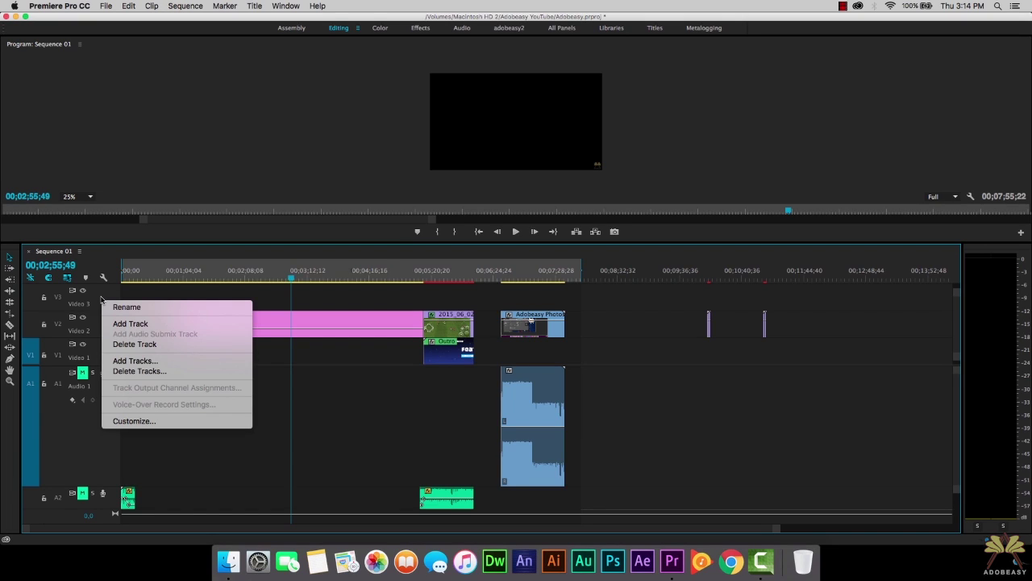
left_click(34, 332)
Toggle V1 source patching off and on, then patch V1 onto Video 2
left_click(32, 357)
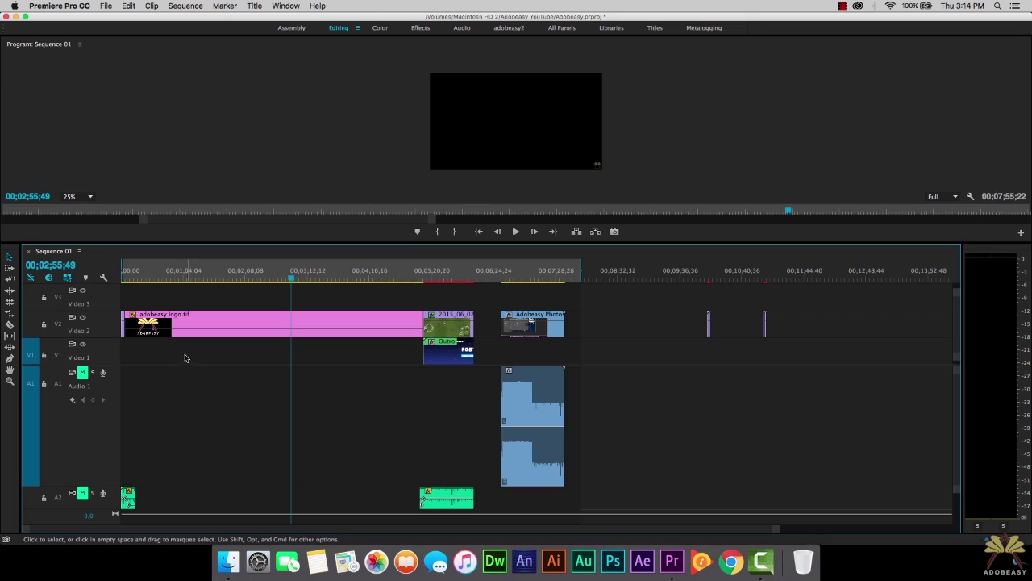
left_click(33, 349)
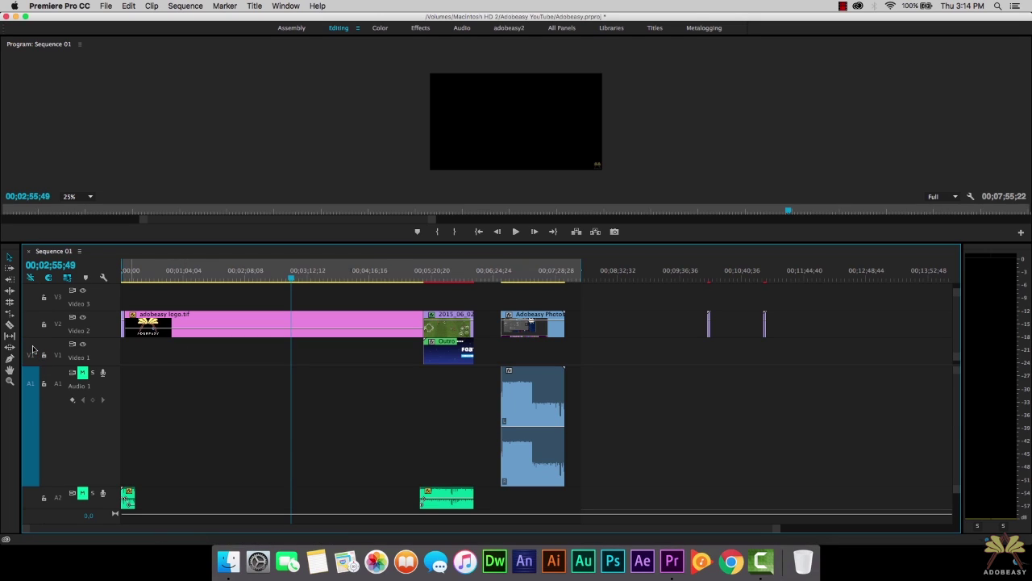
left_click(32, 352)
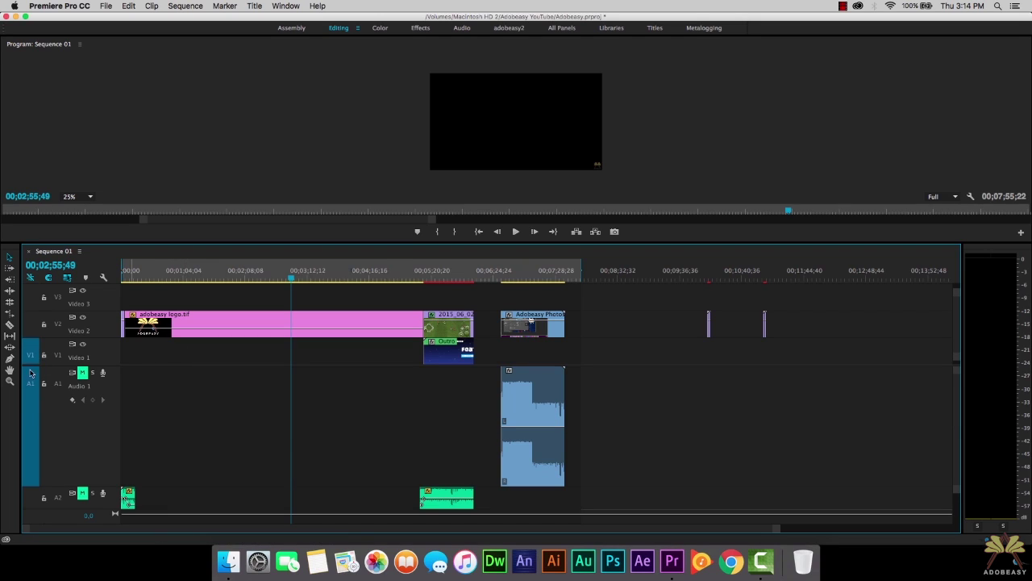
left_click(32, 331)
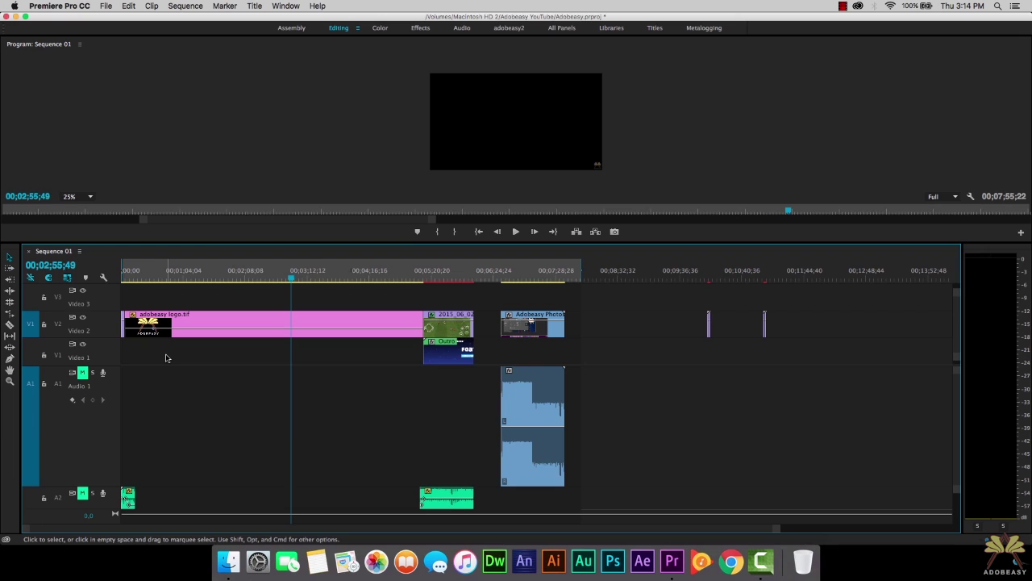
left_click(287, 6)
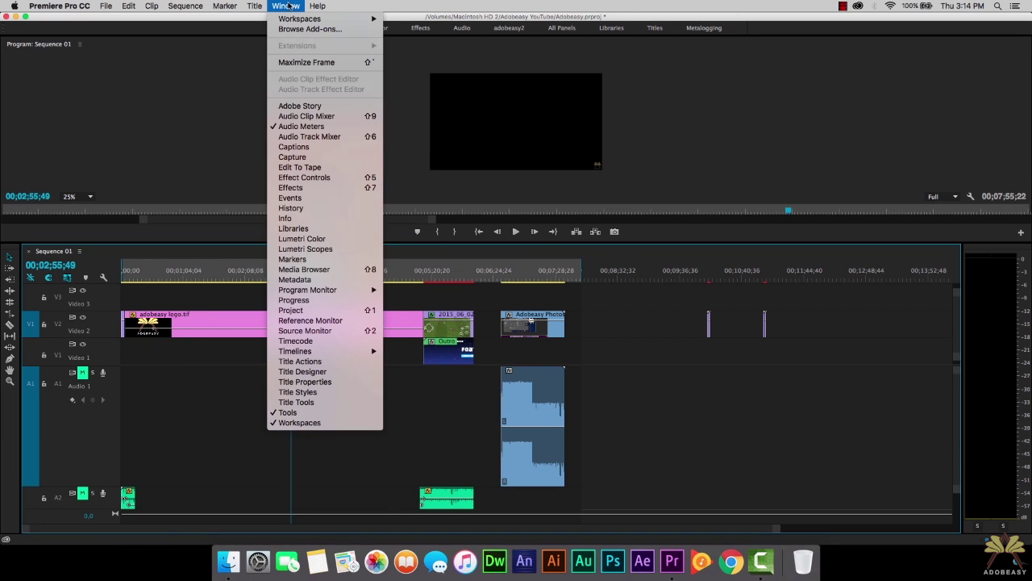
left_click(302, 310)
left_click_drag(665, 511, 467, 450)
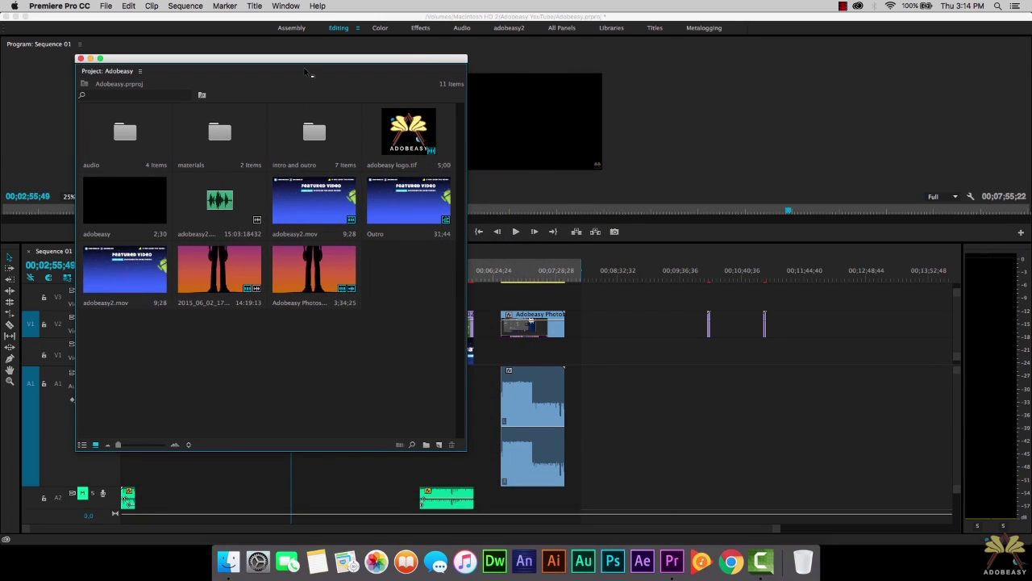
left_click_drag(304, 65, 826, 43)
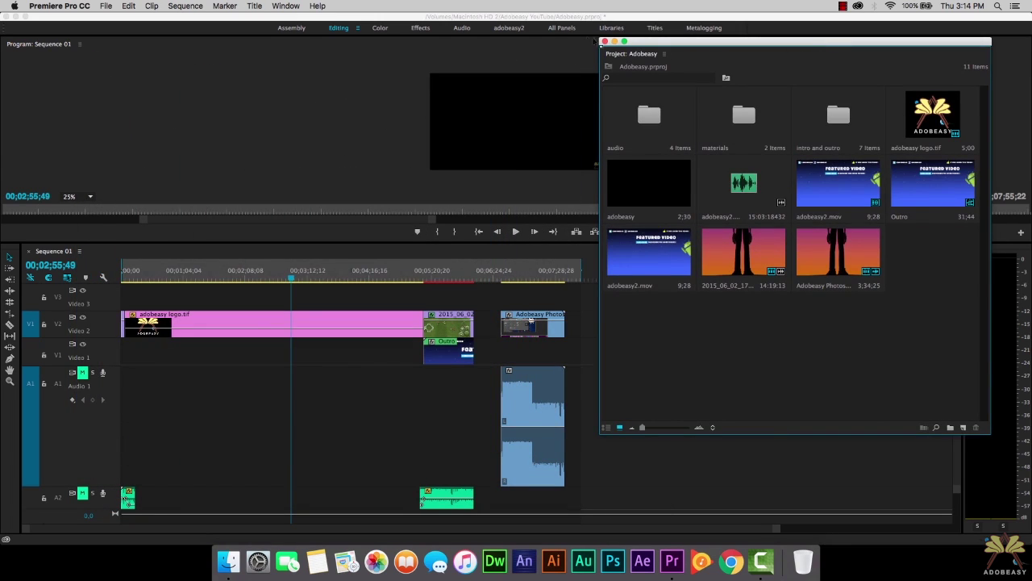
left_click(604, 41)
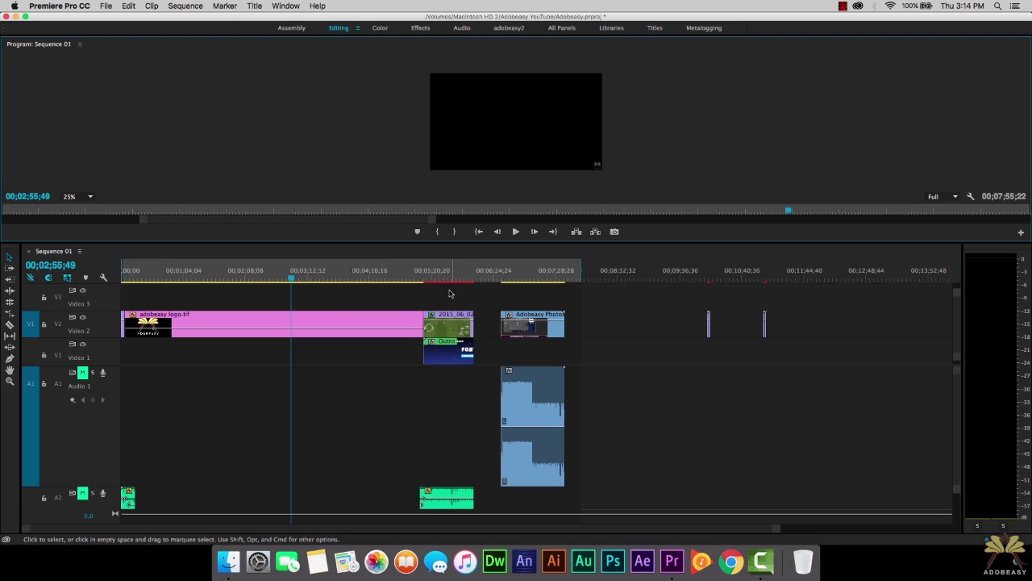
Unlink the Adobeasy Photos clip at 00;06;42;13, slide its audio along Audio 1 and back
left_click(510, 279)
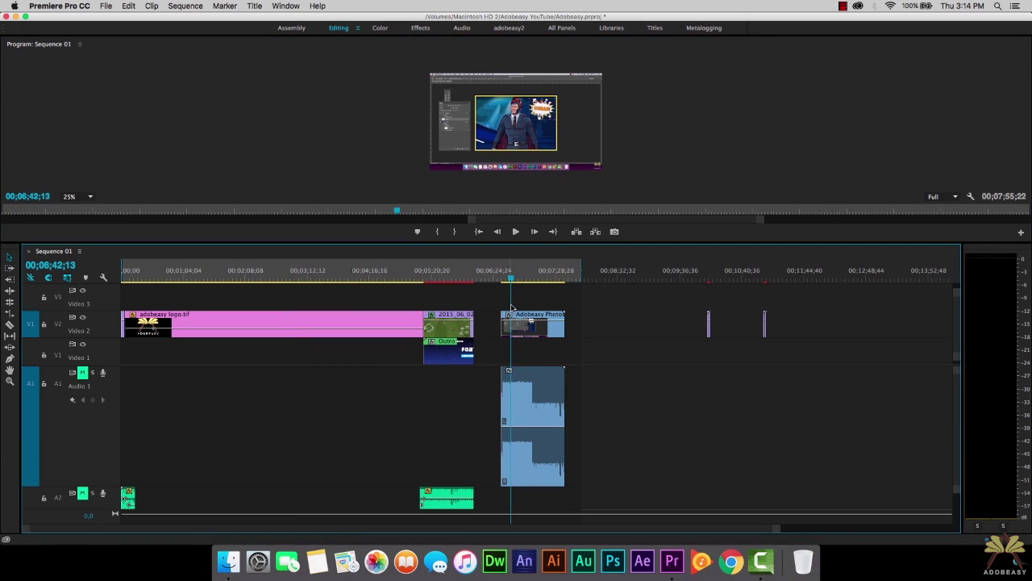
left_click(521, 320)
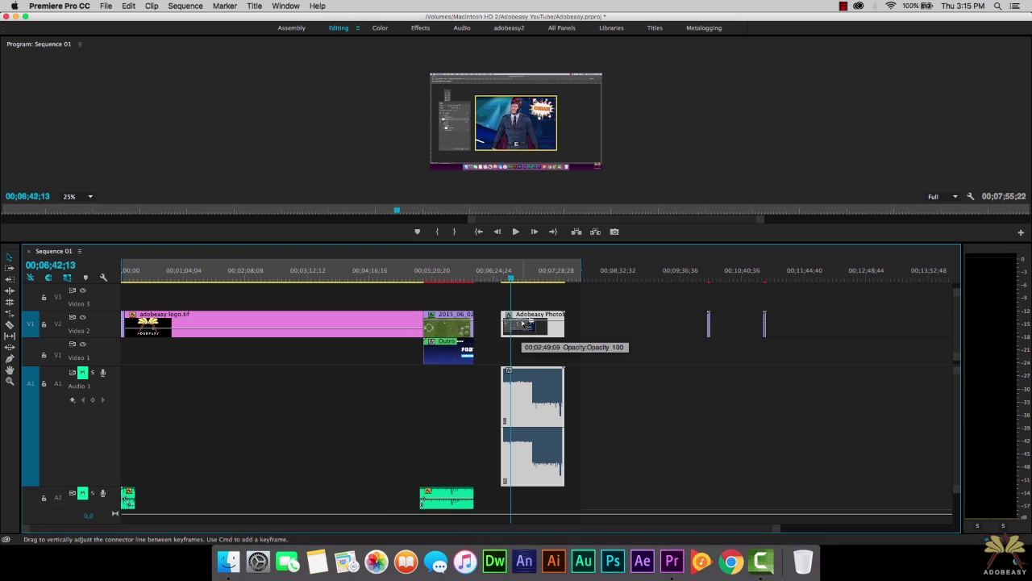
right_click(528, 381)
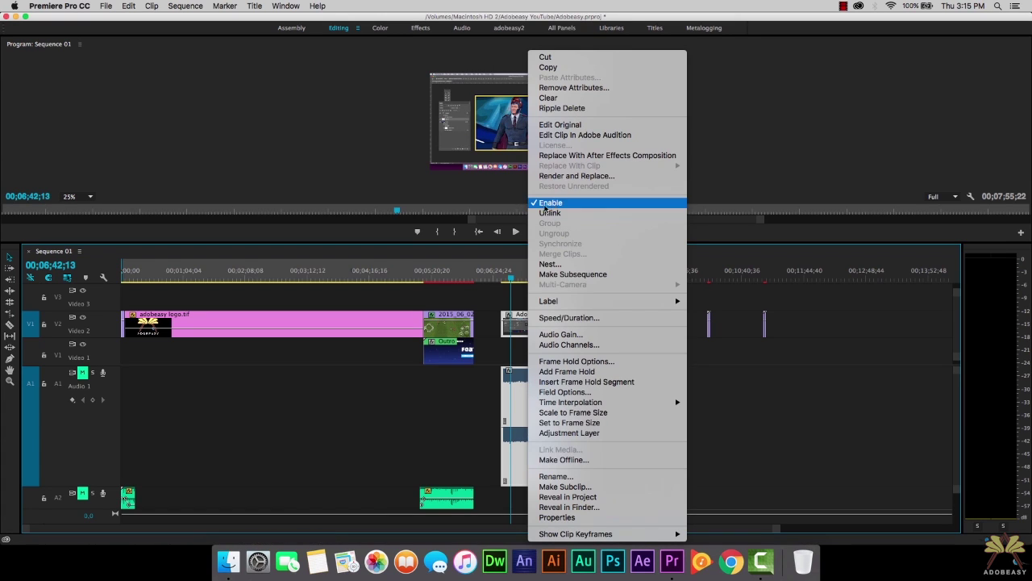
left_click(551, 213)
left_click(542, 391)
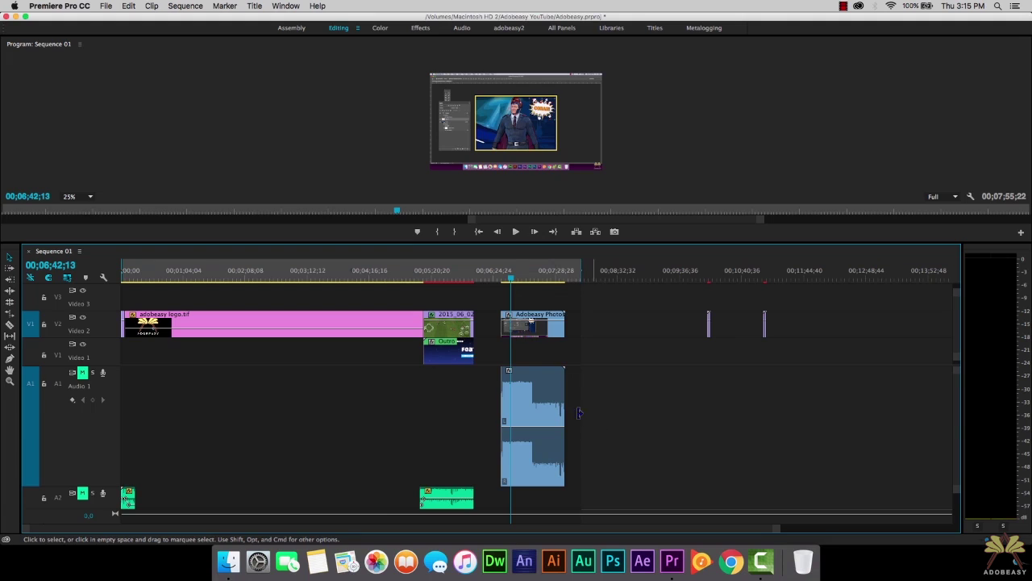
mouse_move(542, 391)
left_mouse_down()
mouse_move(608, 389)
mouse_move(548, 392)
left_mouse_up()
left_click(528, 322)
Relink the Adobeasy Photos audio and video clips and check the link
left_click(538, 399, "shift")
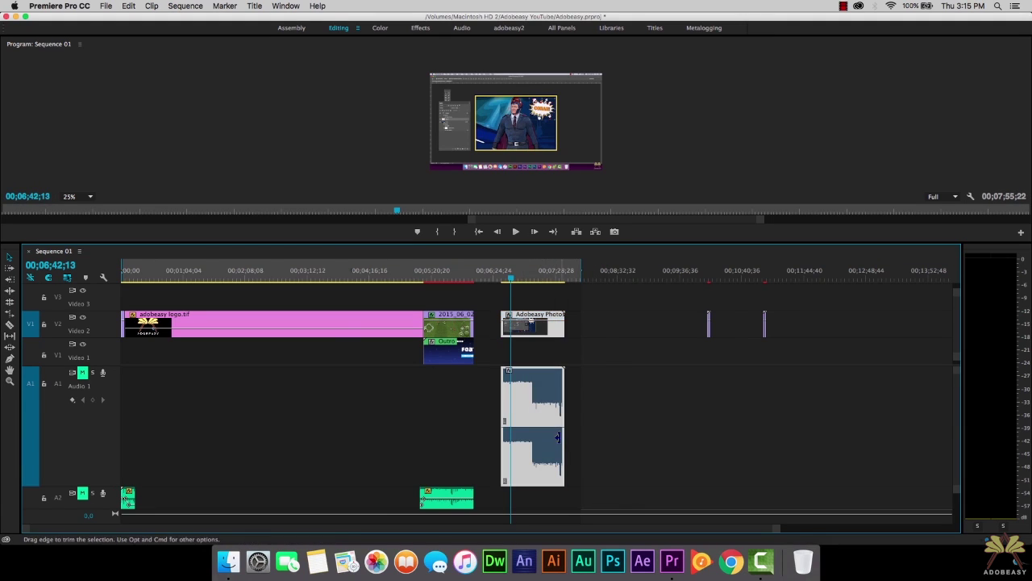
right_click(539, 394)
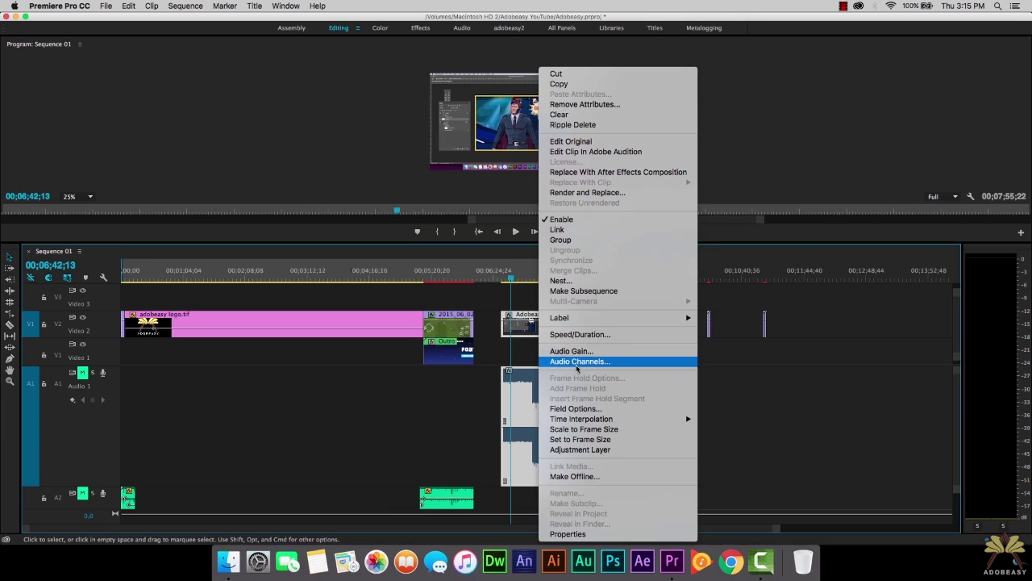
left_click(572, 230)
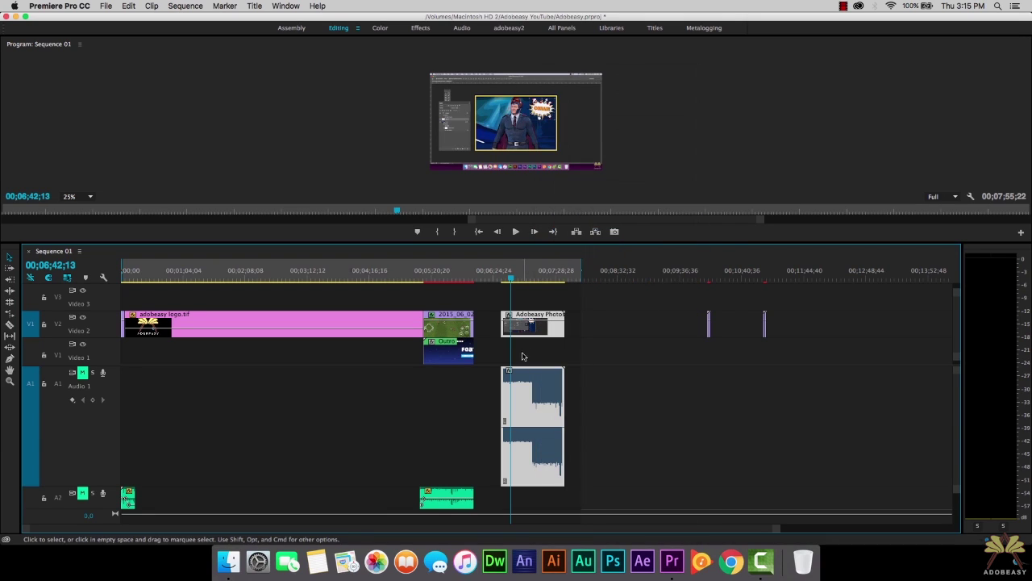
right_click(536, 378)
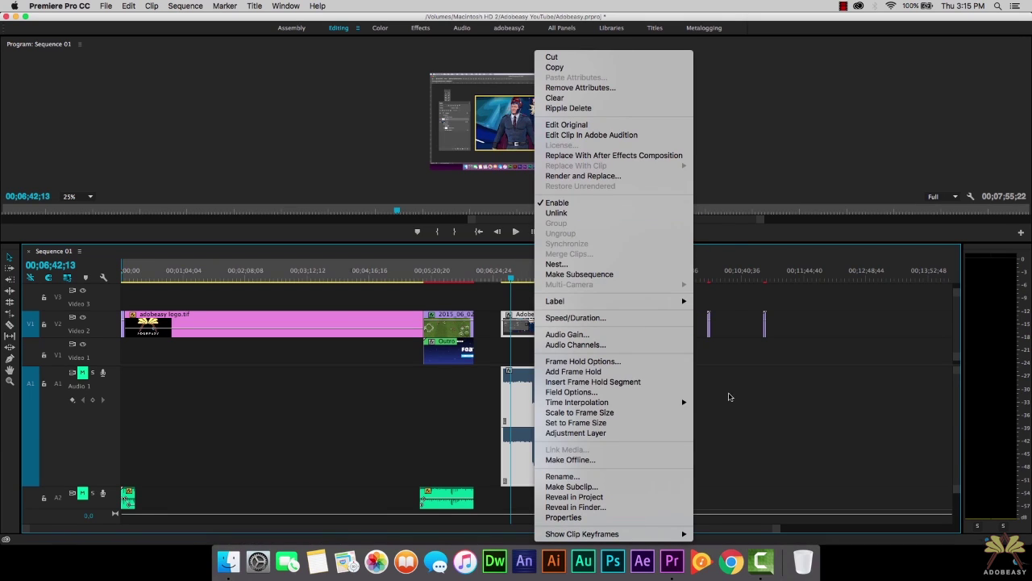
key("Escape")
left_click_drag(564, 298, 421, 507)
Group the selected sequence clips and nudge the group along the timeline
right_click(525, 384)
left_click(547, 239)
mouse_move(457, 355)
left_mouse_down()
mouse_move(564, 363)
mouse_move(461, 352)
left_mouse_up()
left_click(474, 394)
left_click(457, 352)
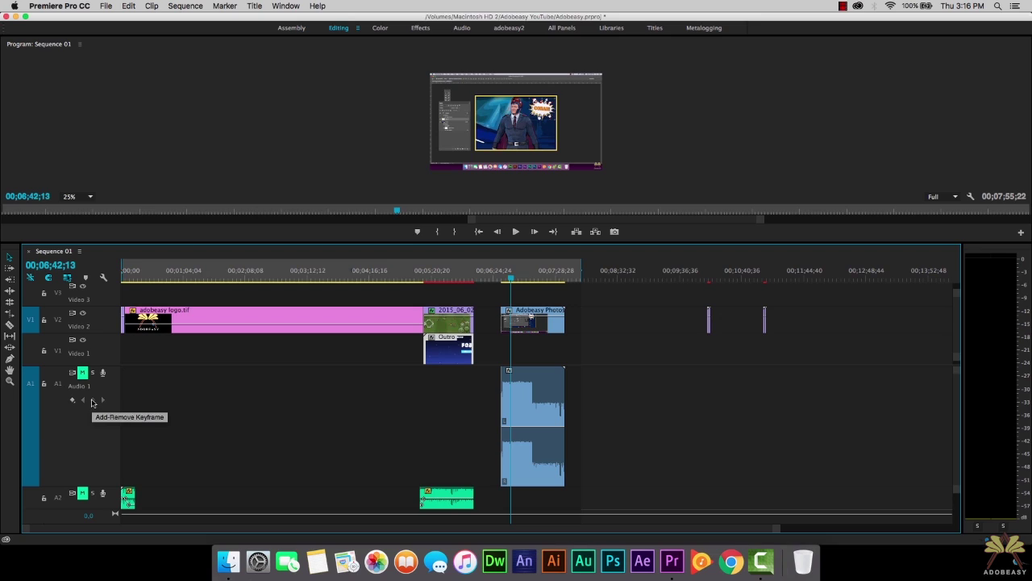
Collapse the Audio 1 track to a short row and leave it muted
double_click(92, 412)
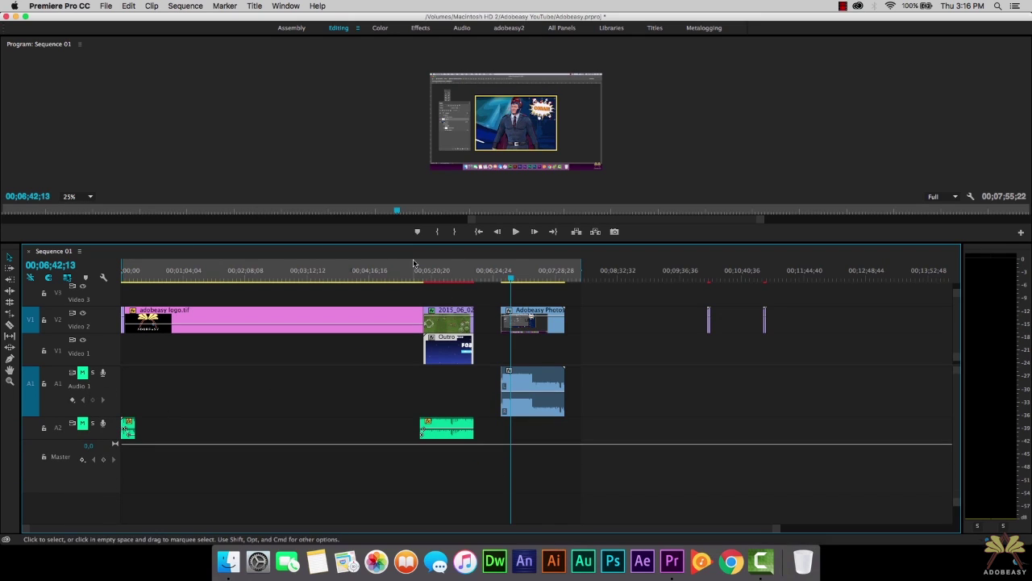
left_click(82, 374)
left_click(82, 373)
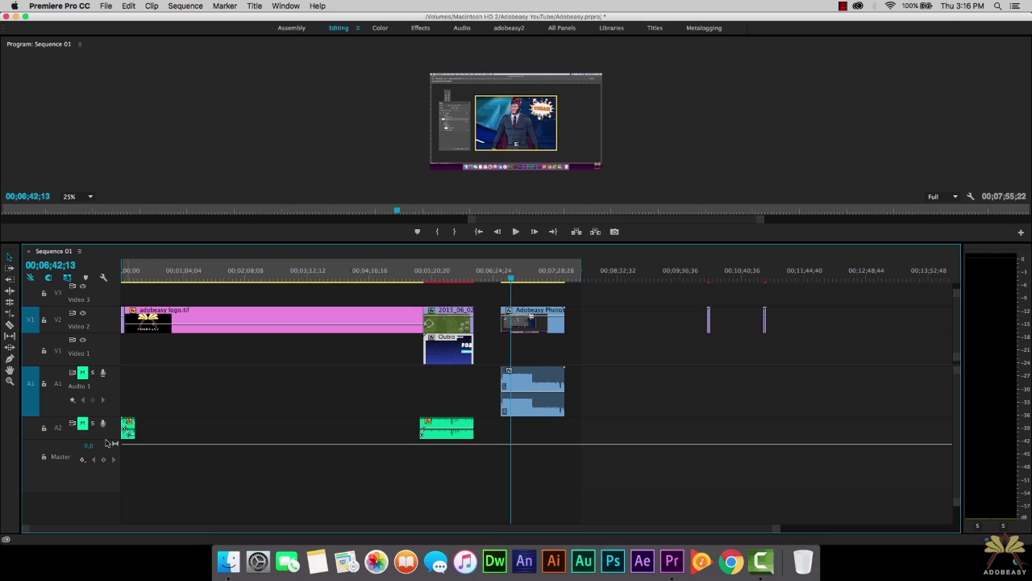
right_click(86, 484)
left_click(120, 473)
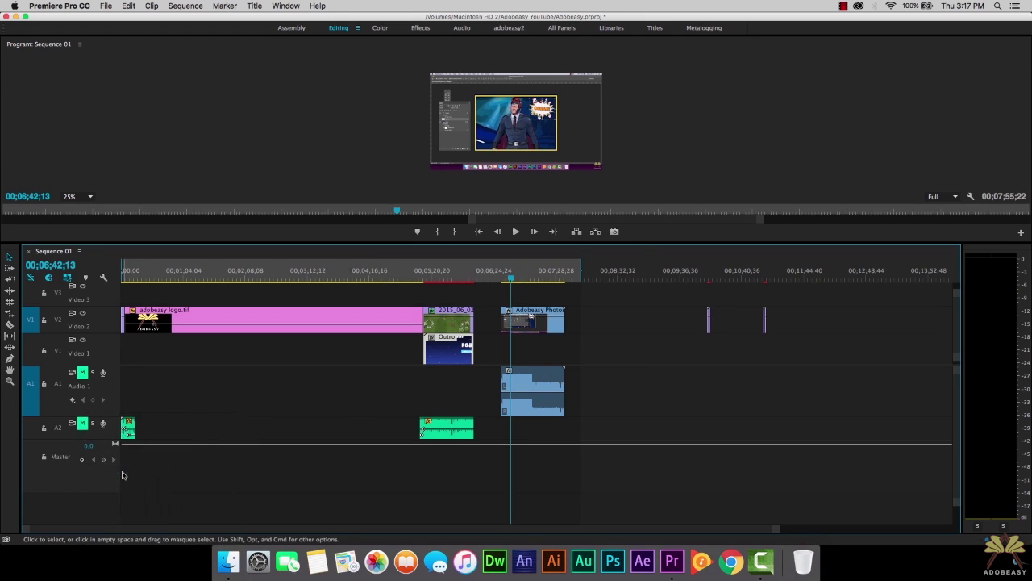
left_click_drag(511, 185, 347, 165)
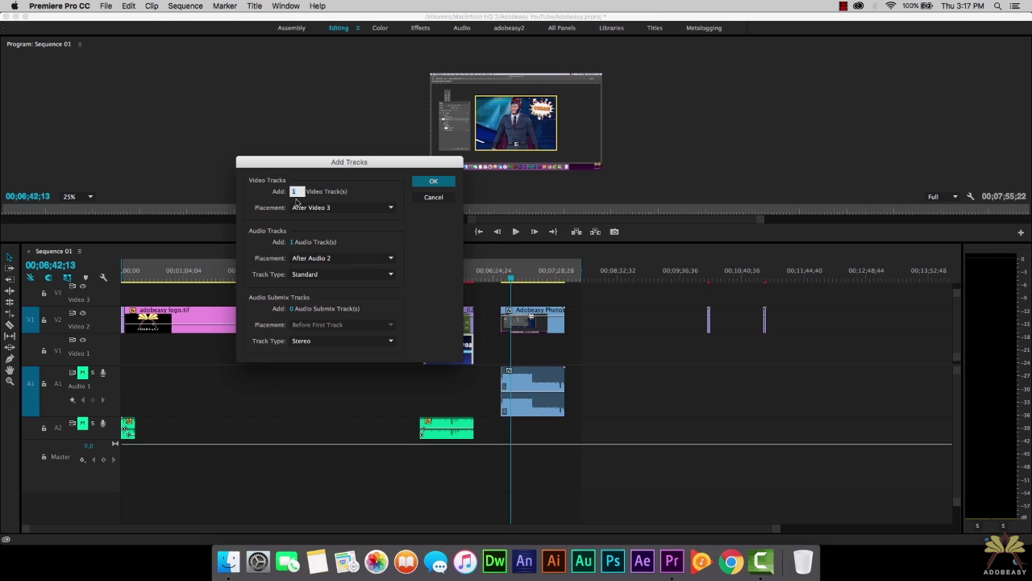
left_click(434, 198)
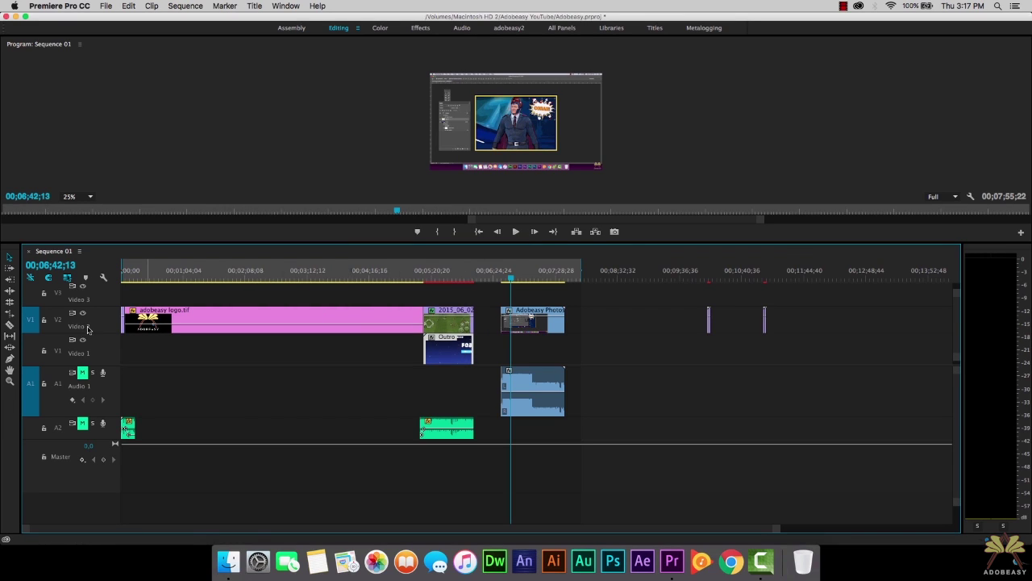
right_click(82, 328)
left_click(106, 337)
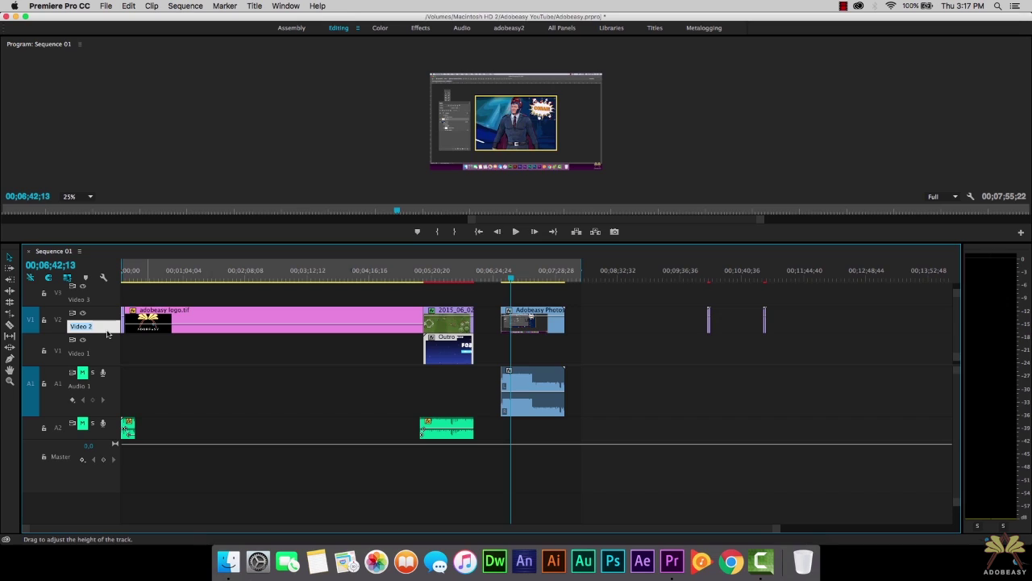
key("Return")
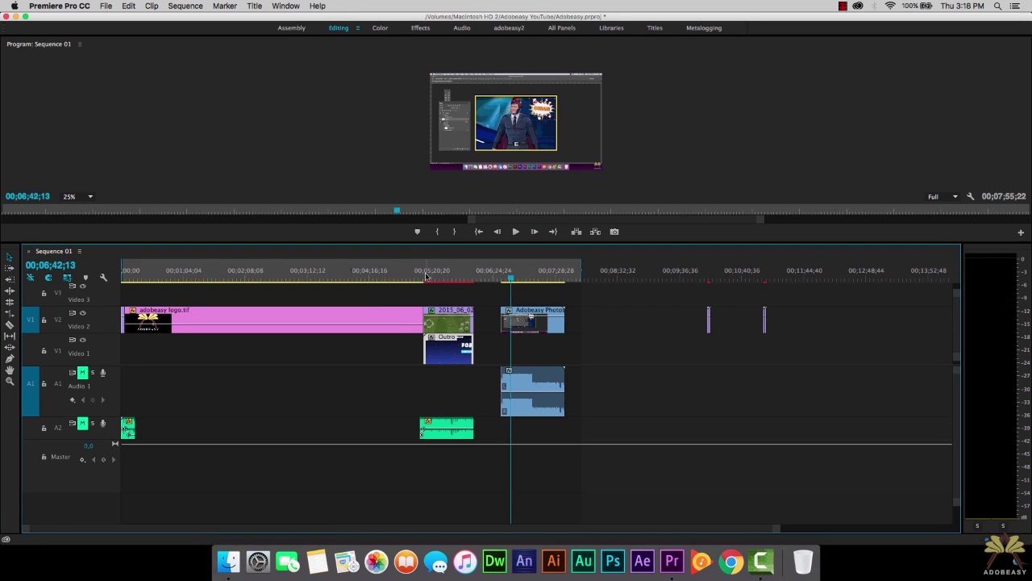
Add a ruler marker at 00;06;42;13 and confirm its Marker dialog with OK
right_click(510, 276)
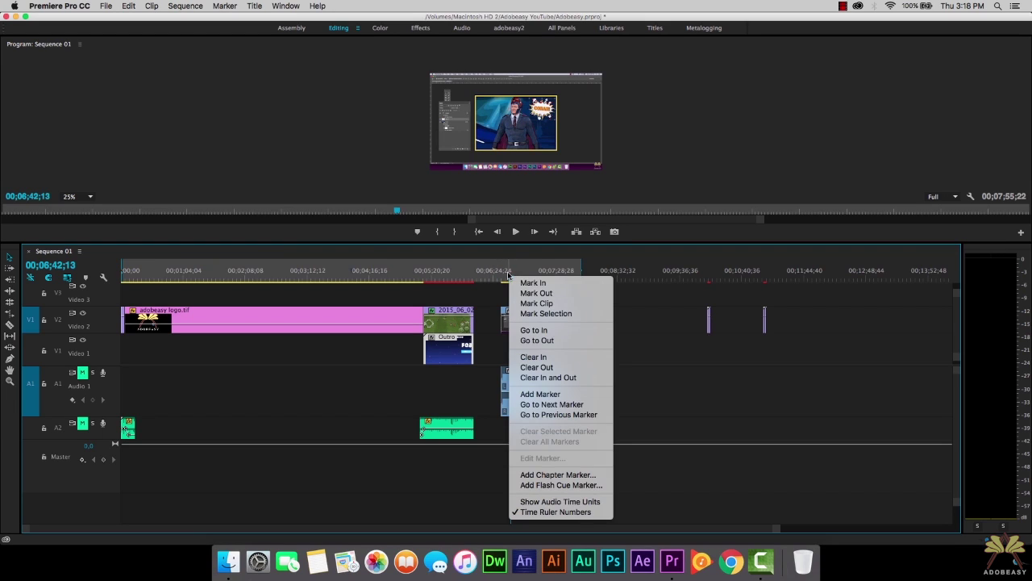
left_click(540, 393)
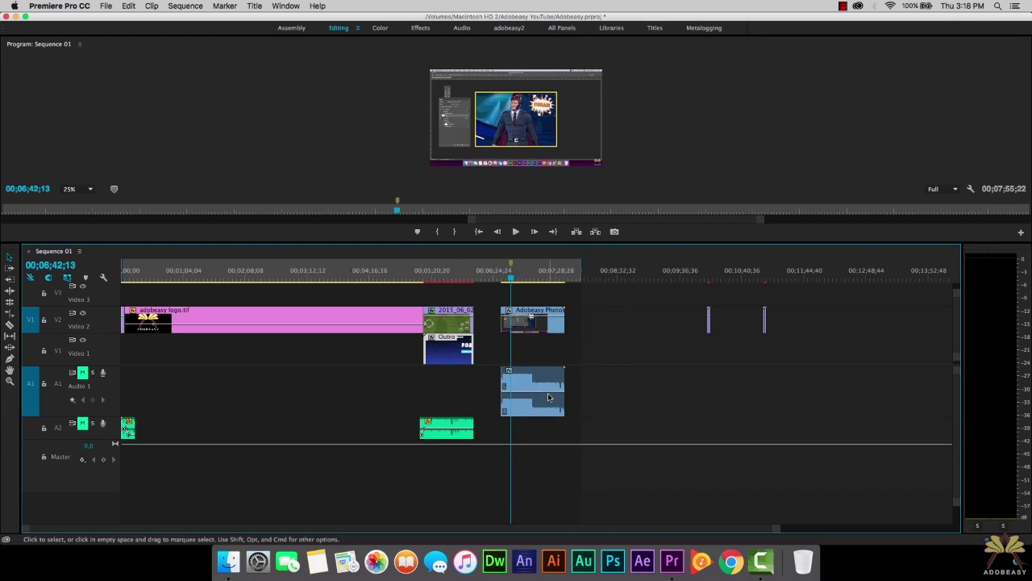
double_click(510, 279)
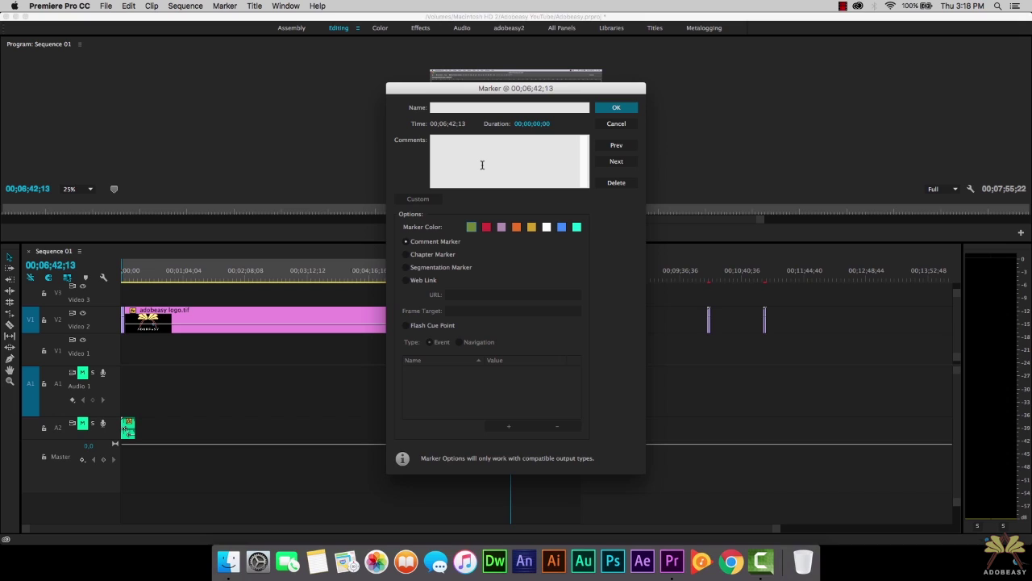
left_click(615, 108)
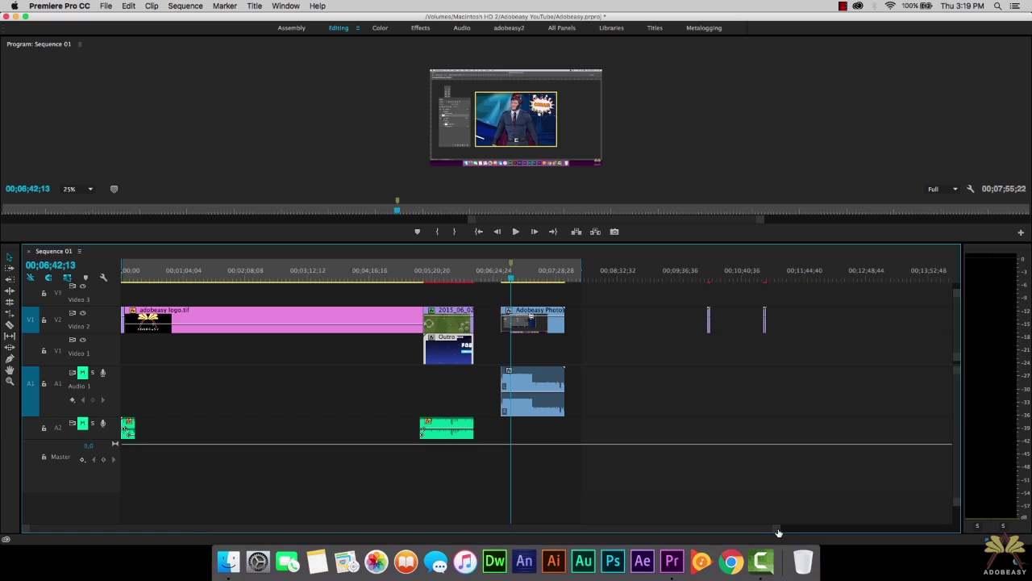
Zoom in on the Adobeasy Photos clip and enlarge Audio 1 to show its waveform
left_click(533, 387)
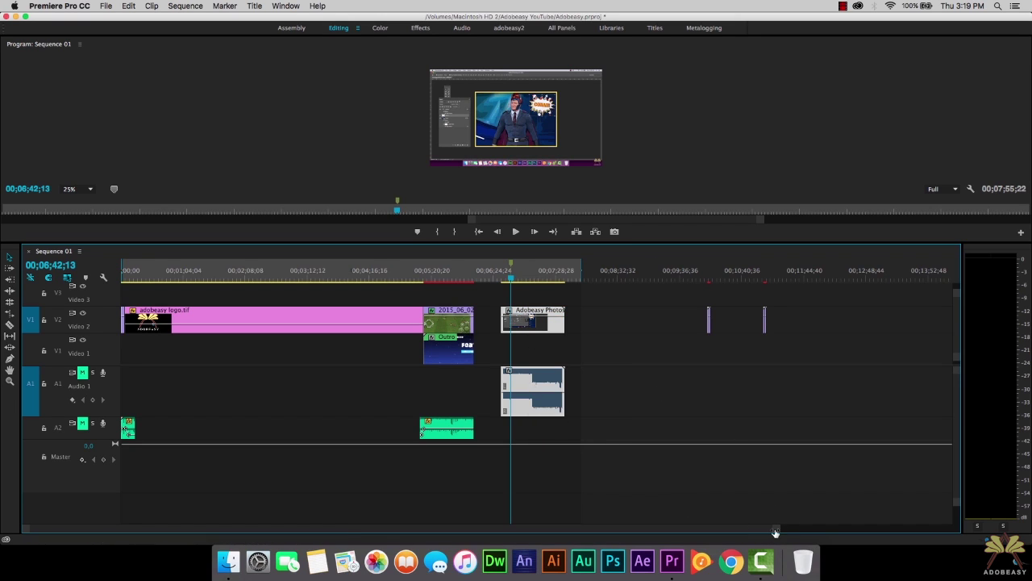
left_click_drag(774, 529, 667, 526)
key("=")
left_click_drag(65, 416, 68, 456)
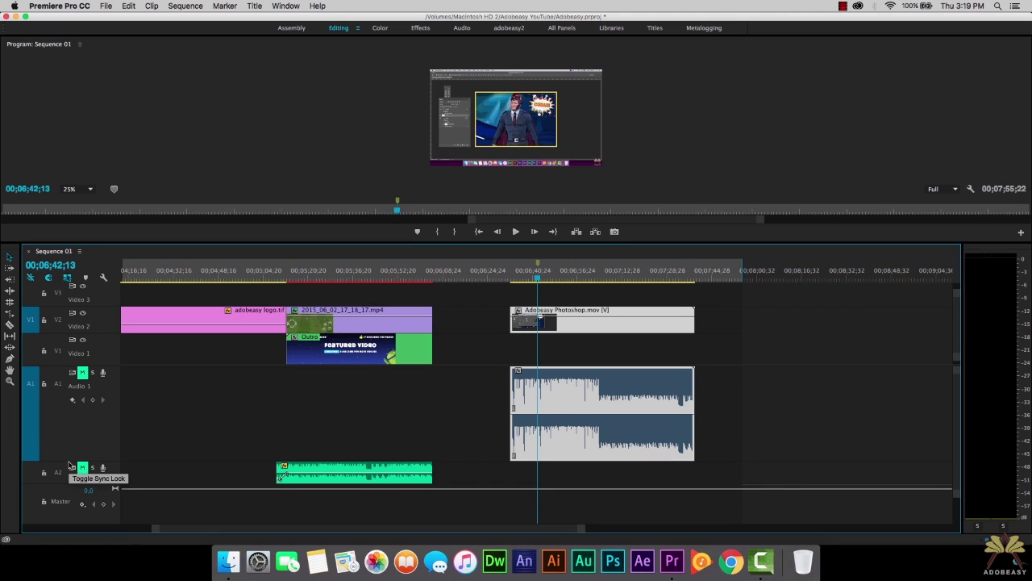
left_click_drag(70, 460, 70, 488)
key("=")
key("=")
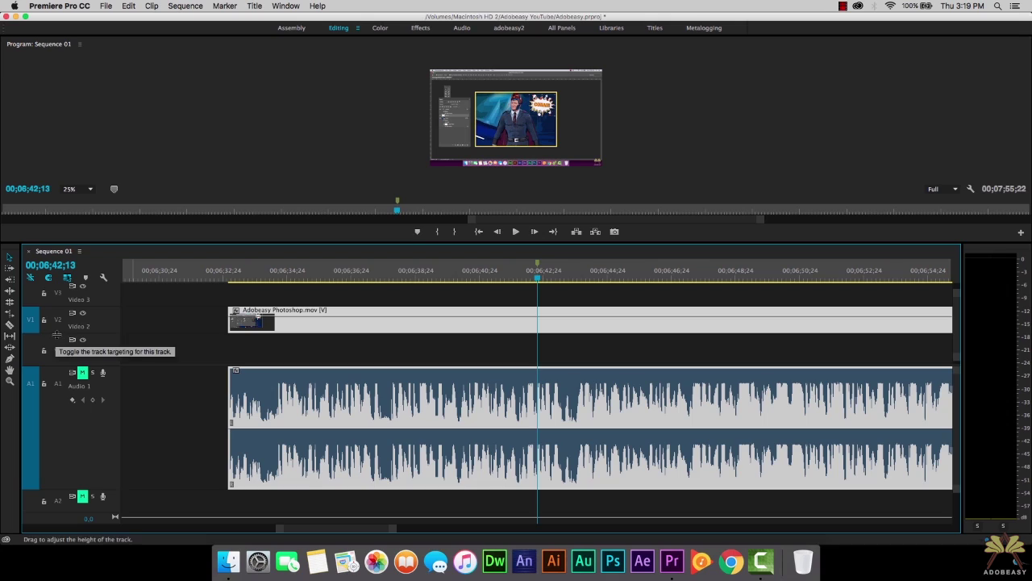
Resize the video tracks, zoom out to the whole sequence, and return the playhead to 00;00;00;00
left_click_drag(57, 334, 57, 337)
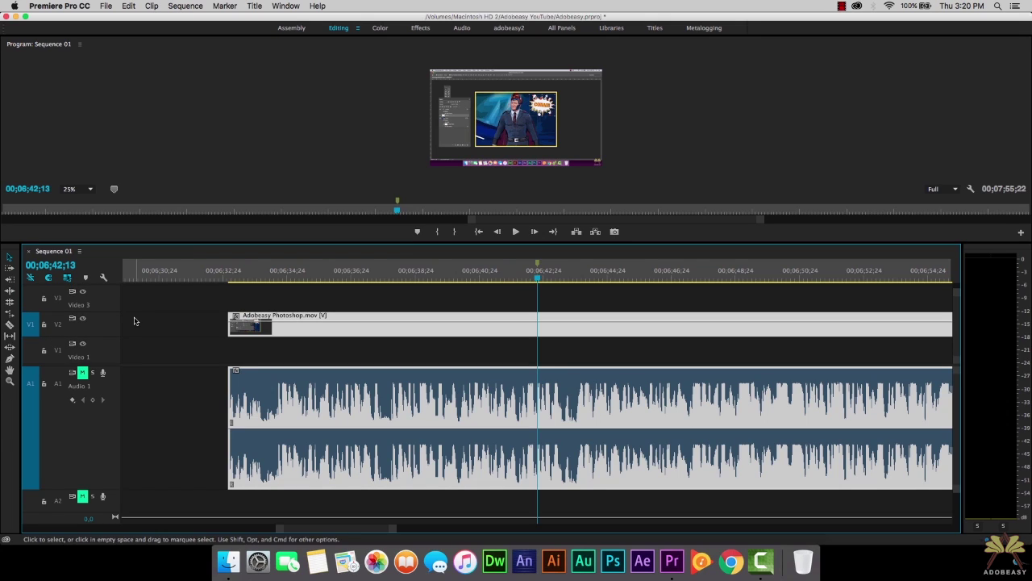
key("Home")
key("backslash")
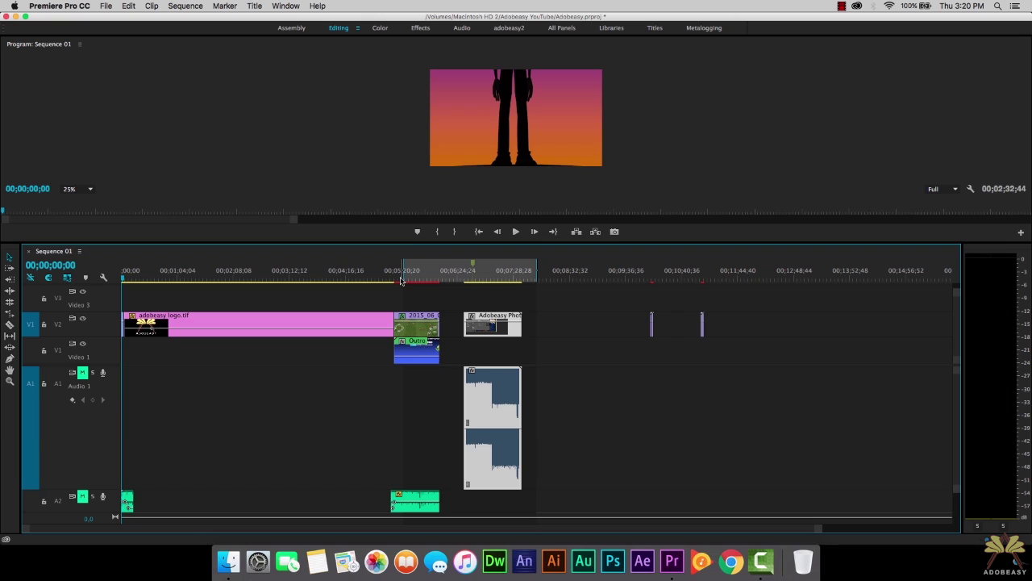
Clear the sequence's existing Out and In points from the ruler menu
left_click_drag(402, 279, 414, 272)
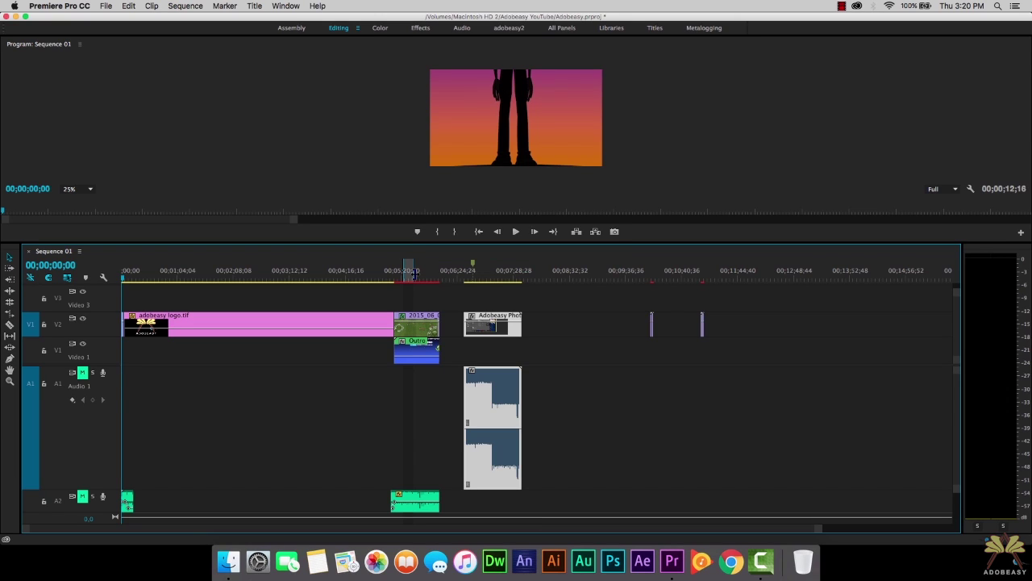
key("l")
key("l")
key("l")
key("l")
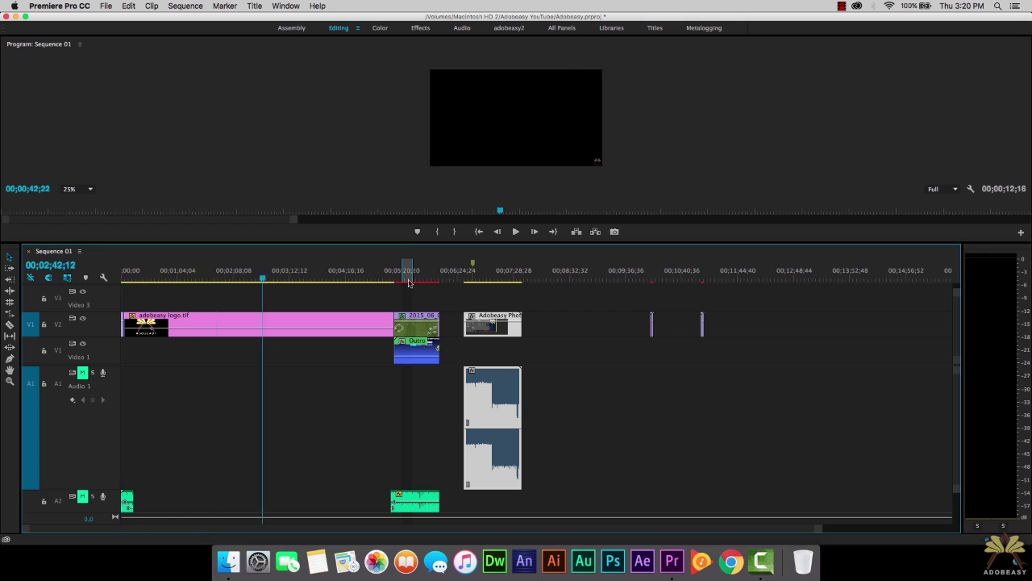
left_click(408, 274)
right_click(404, 273)
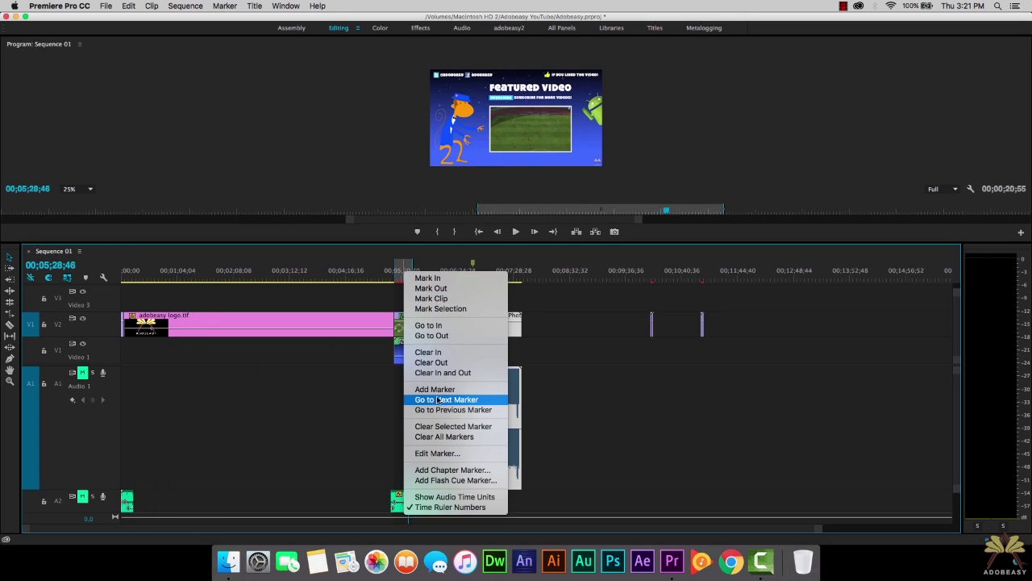
left_click(442, 363)
right_click(410, 274)
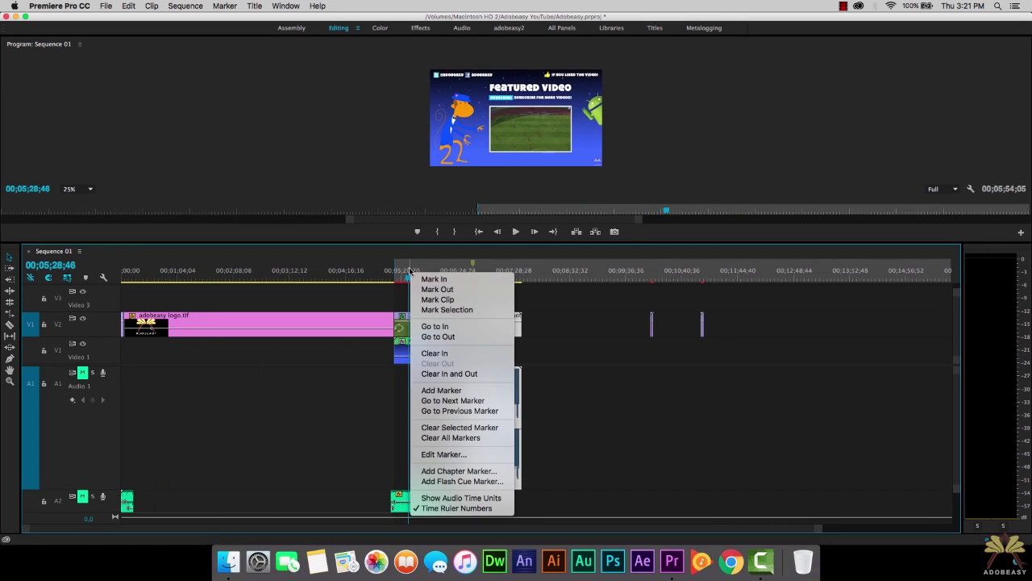
left_click(436, 353)
Mark In at 00;06;42;30 and Mark Out at 00;07;11;25
left_click(473, 274)
right_click(473, 276)
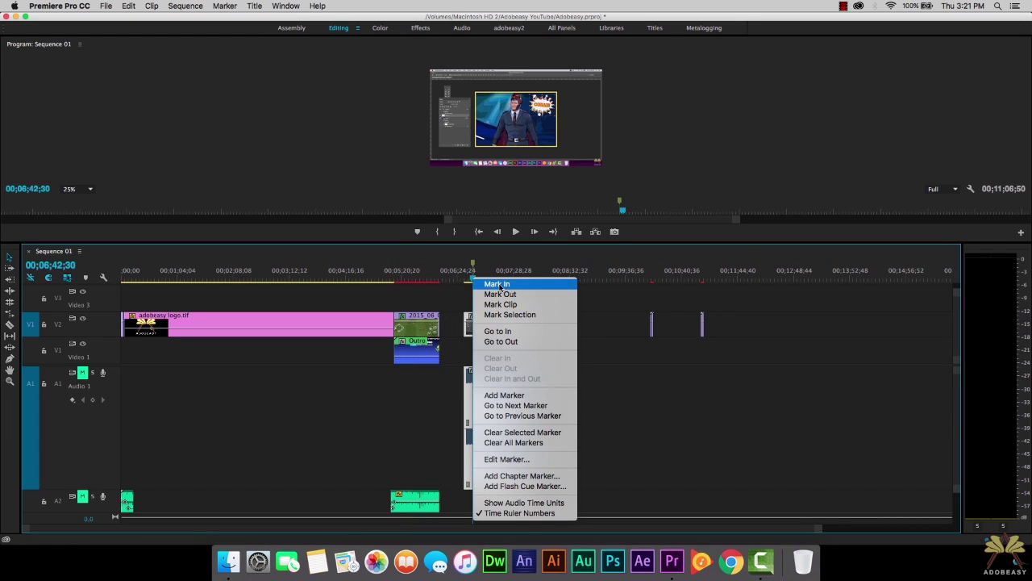
left_click(496, 284)
left_click(498, 276)
right_click(498, 277)
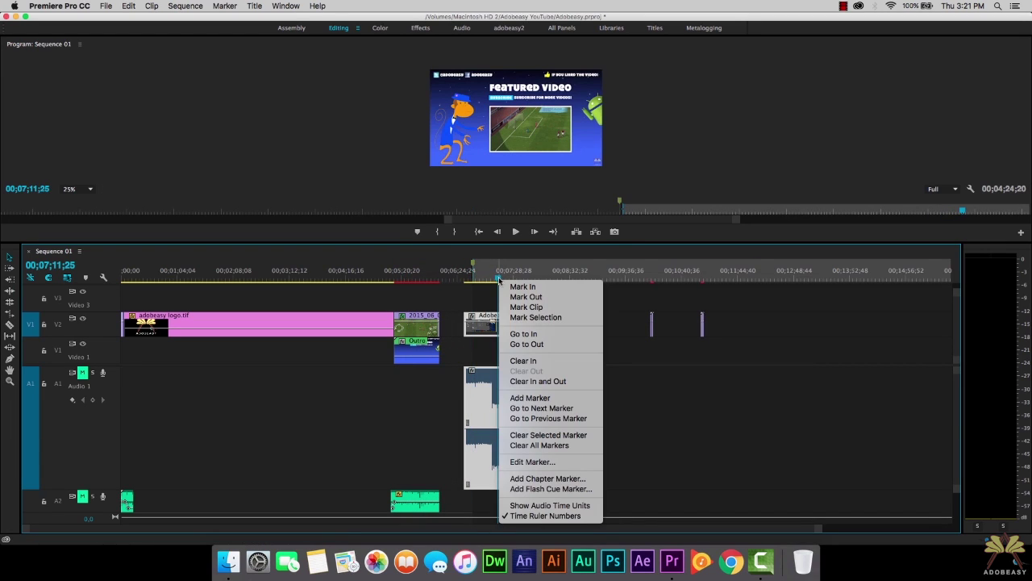
left_click(539, 296)
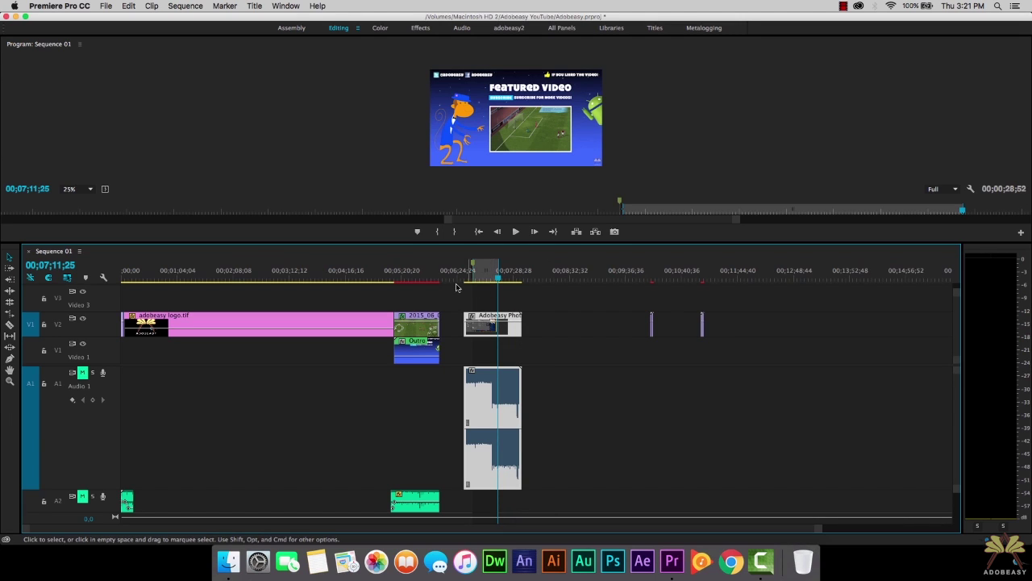
left_click(106, 7)
Export the in/out range as Sequence 01.mov, QuickTime H.264 at 1280x720
mouse_move(169, 272)
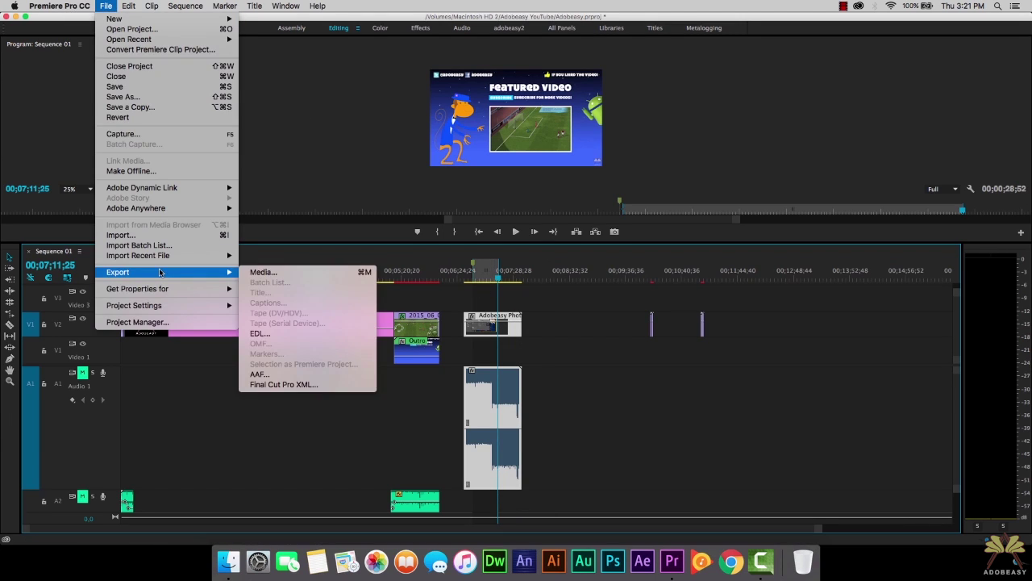
left_click(262, 274)
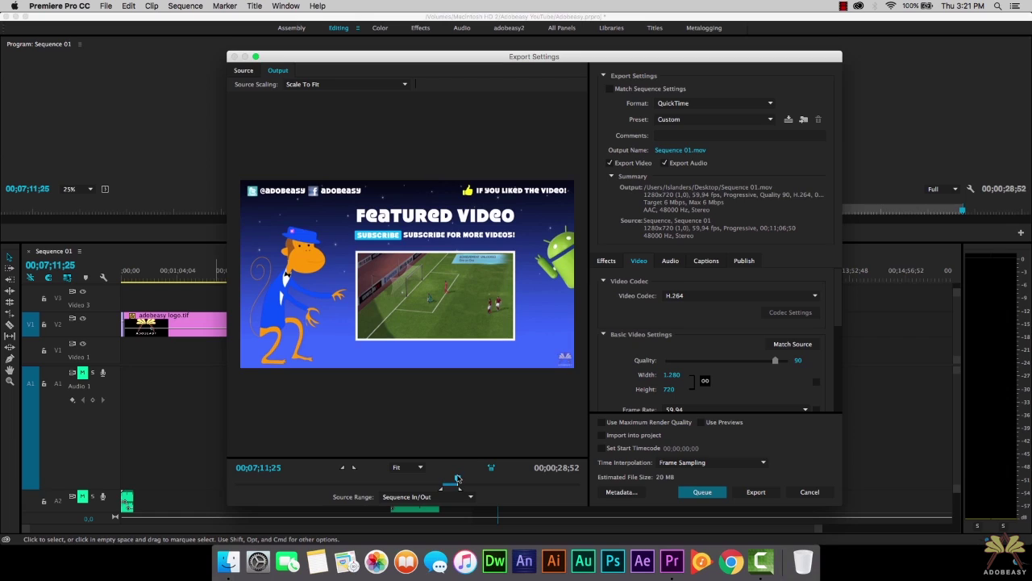
left_click_drag(457, 480, 451, 480)
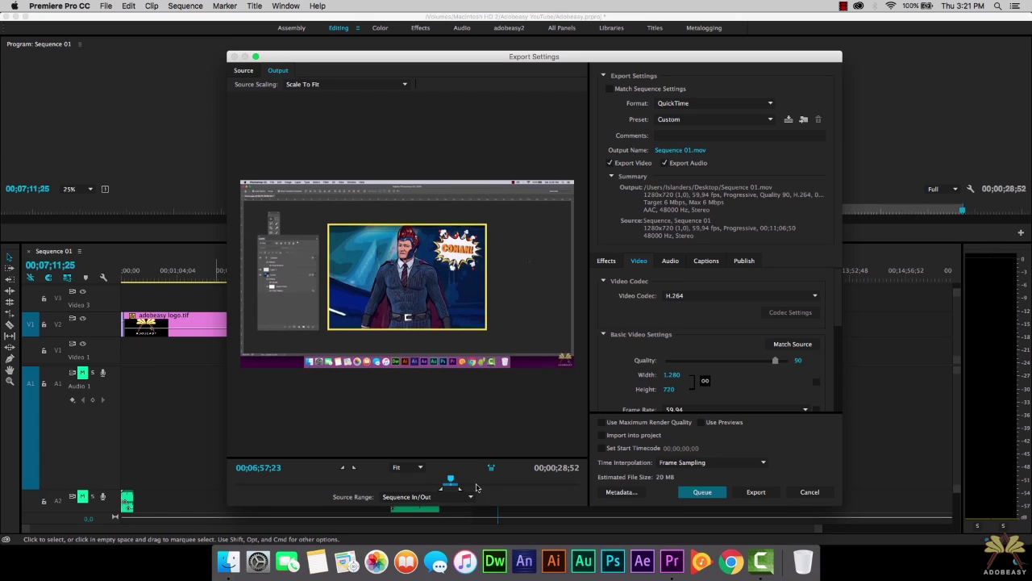
left_click(757, 491)
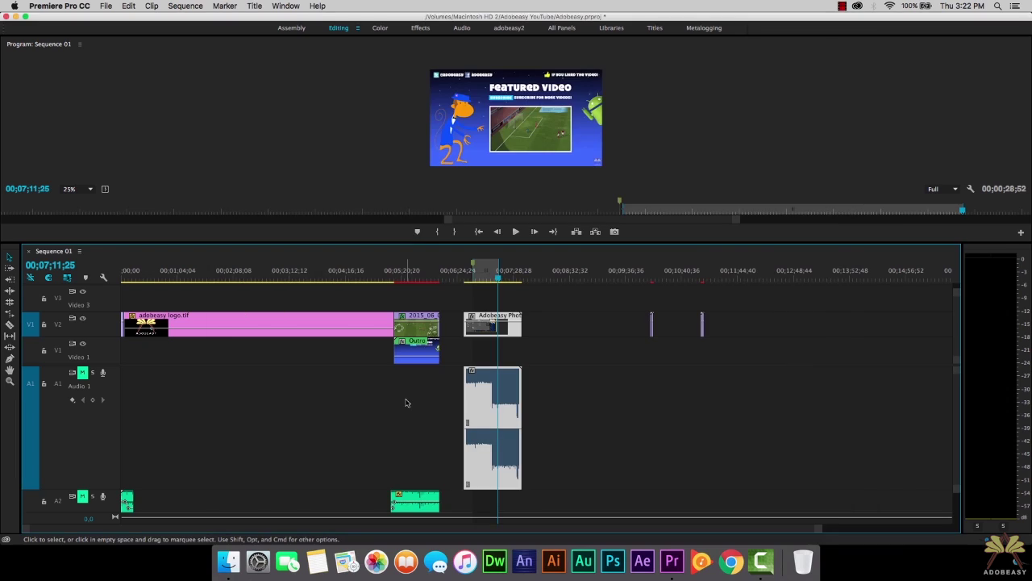